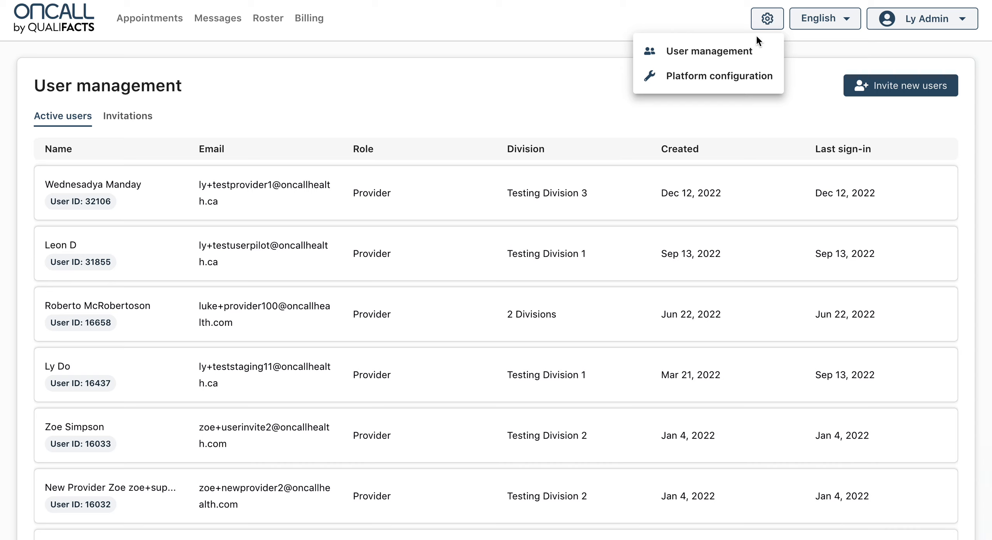
# - Start a new user invitation from user management with the Provider role, enter the user's email address, and continue to divisions
pyautogui.click(753, 51)
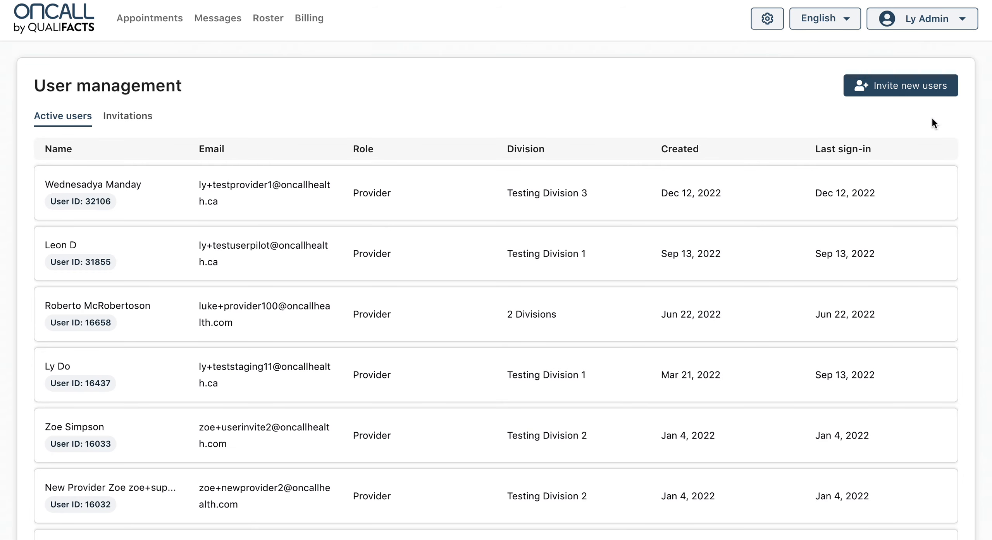
pyautogui.click(903, 90)
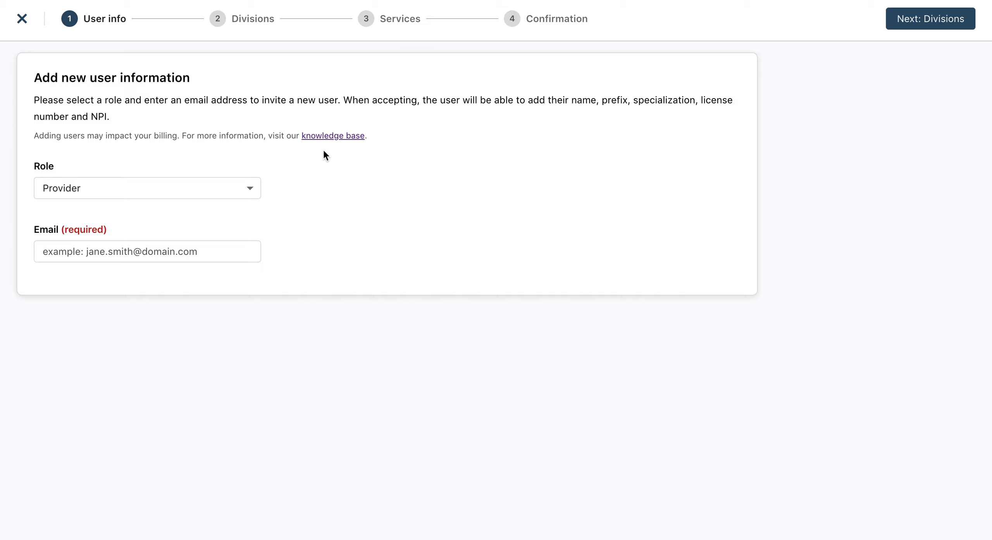
pyautogui.click(177, 241)
pyautogui.write('jane')
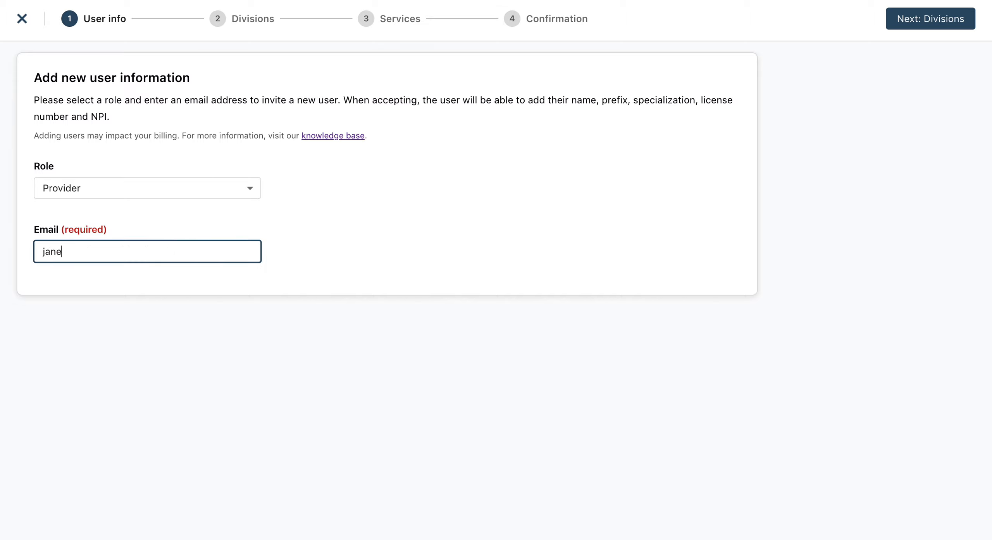
pyautogui.write('.smith@test.com')
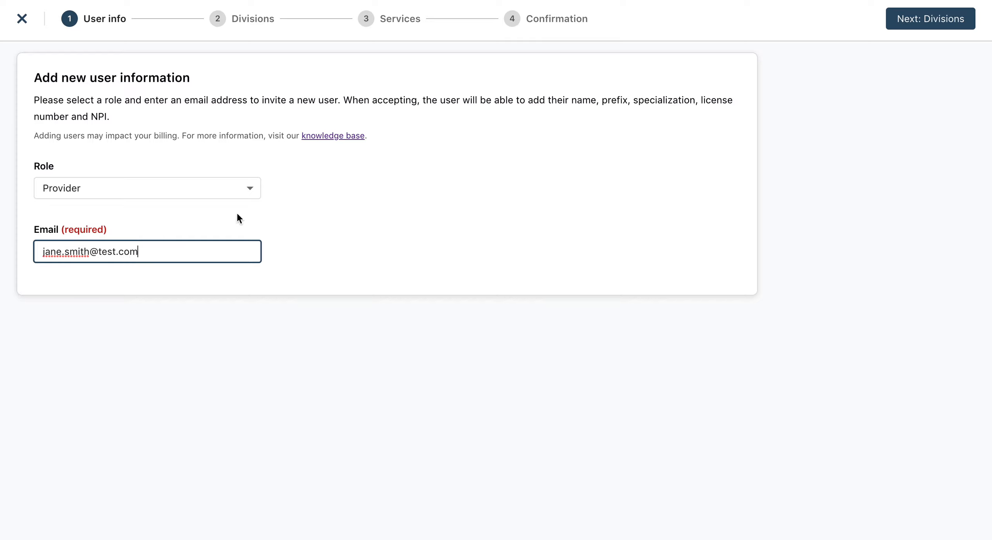
pyautogui.click(921, 19)
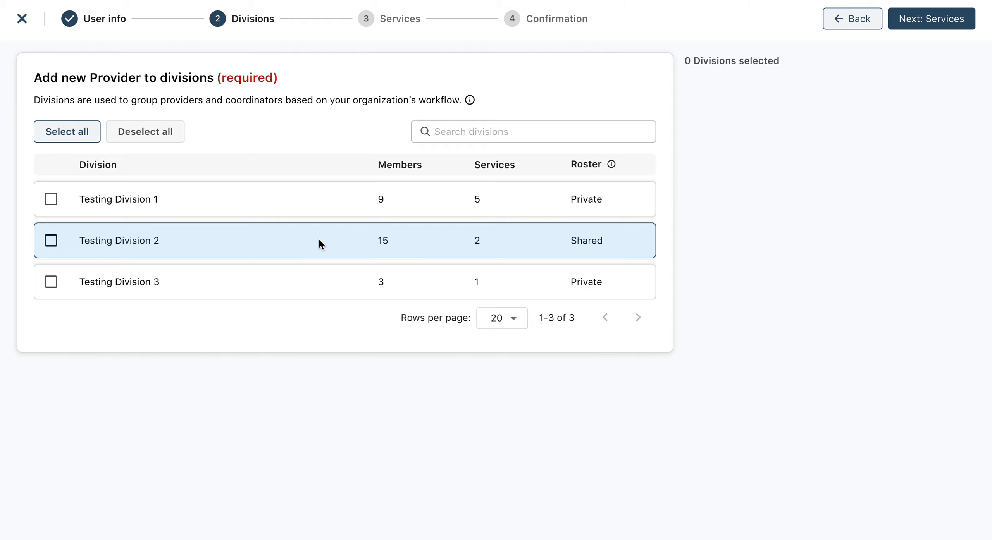
# - Assign the new provider to Testing Division 1 and Testing Division 2, and continue to the services step
pyautogui.click(310, 207)
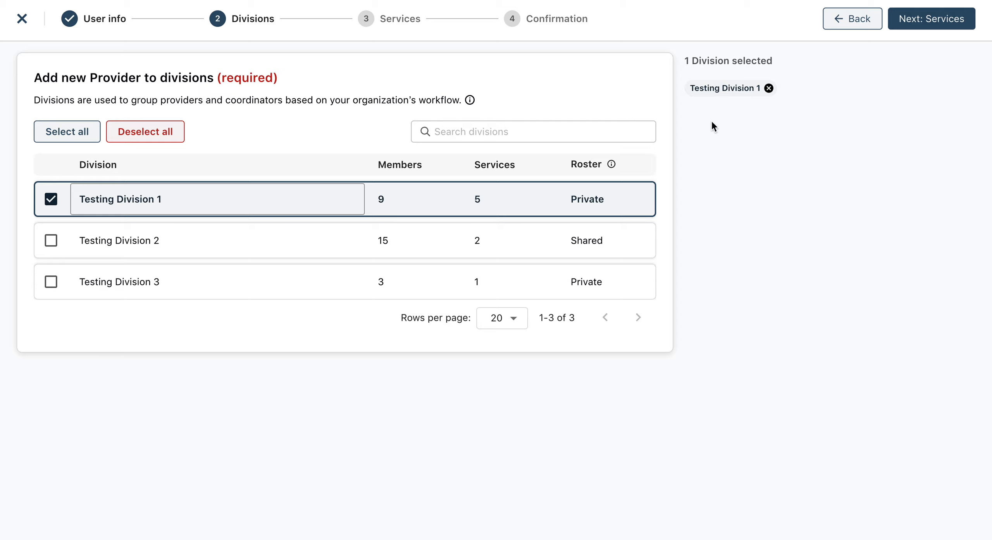
pyautogui.click(769, 89)
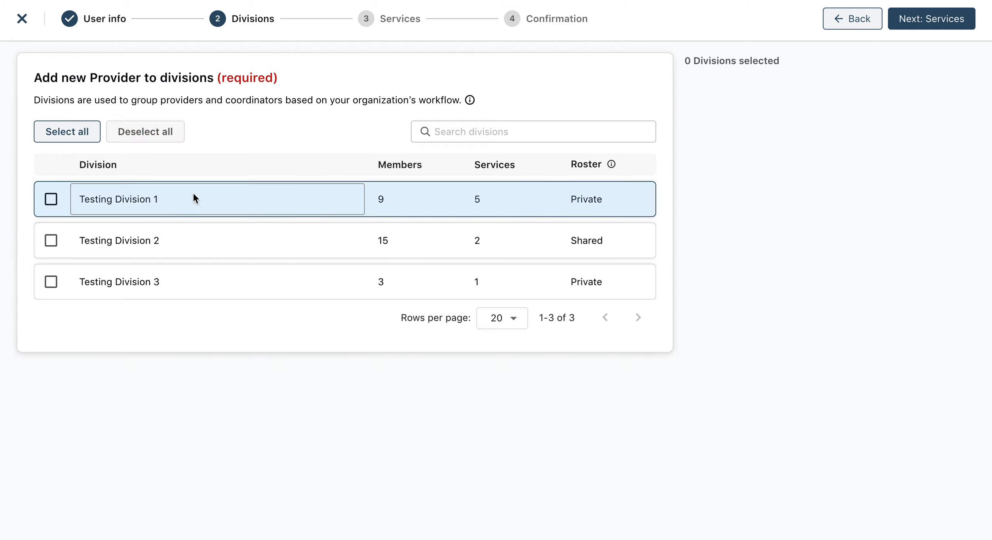
pyautogui.click(189, 204)
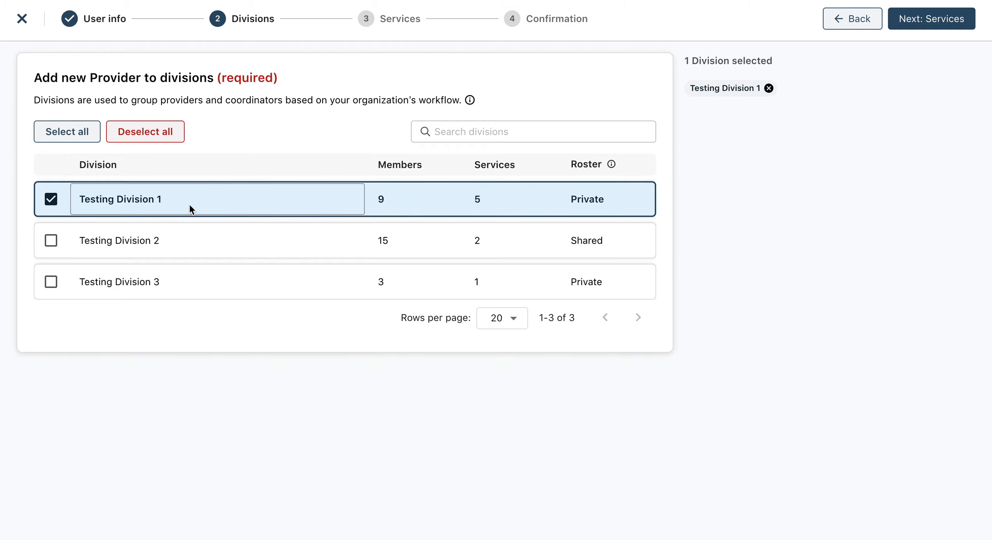
pyautogui.click(51, 201)
pyautogui.click(51, 200)
pyautogui.click(51, 240)
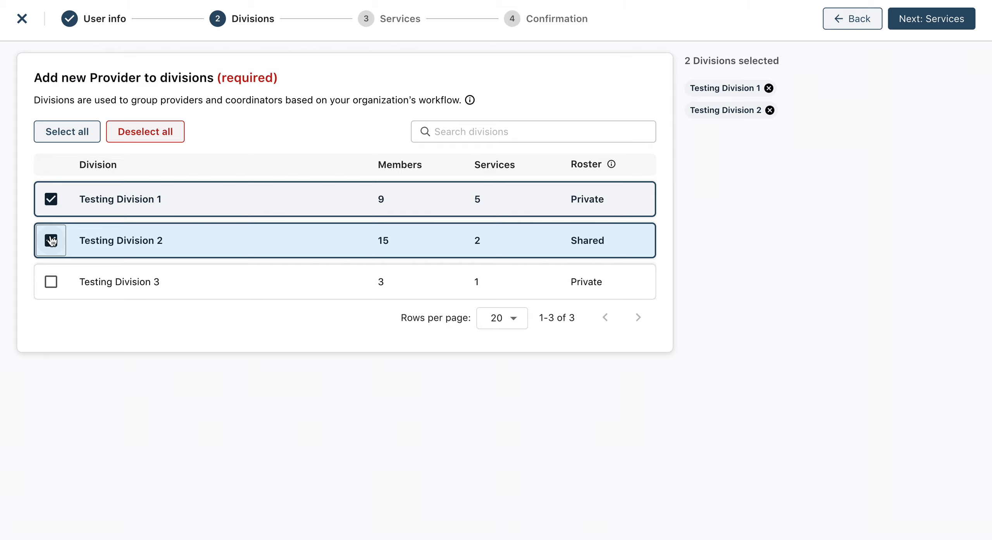
pyautogui.click(934, 22)
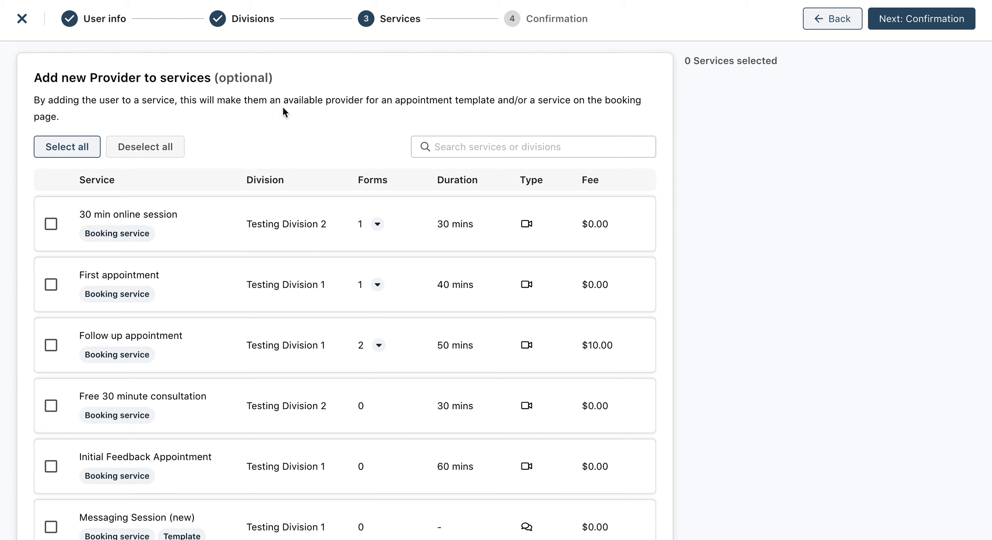
# - Search the services for "division 2" and clear the search text
pyautogui.click(469, 148)
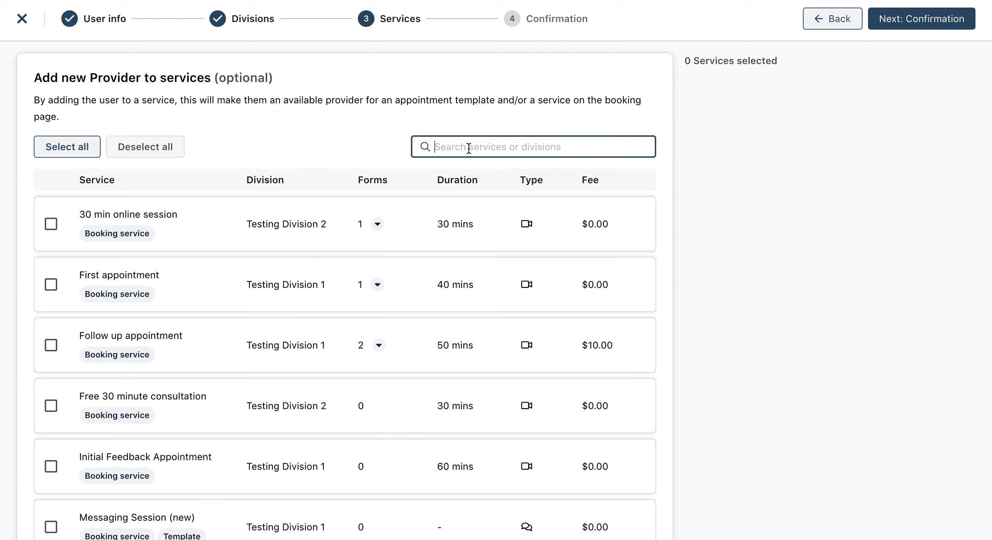
pyautogui.write('division')
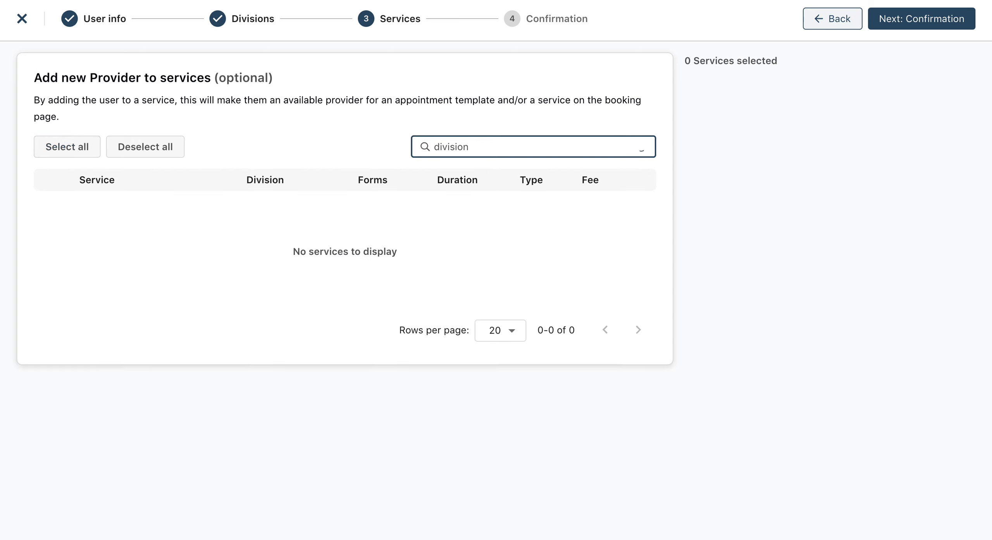
pyautogui.write(' 2')
pyautogui.hotkey('ctrl', 'a')
pyautogui.press('BackSpace')
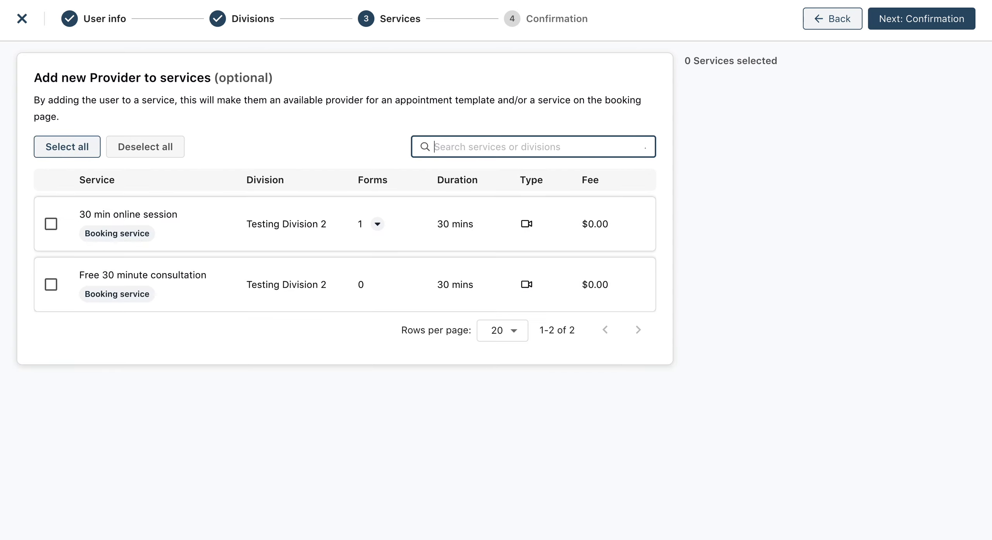
# - Search the services for "first", view the forms attached to First appointment, and clear the search
pyautogui.write('first')
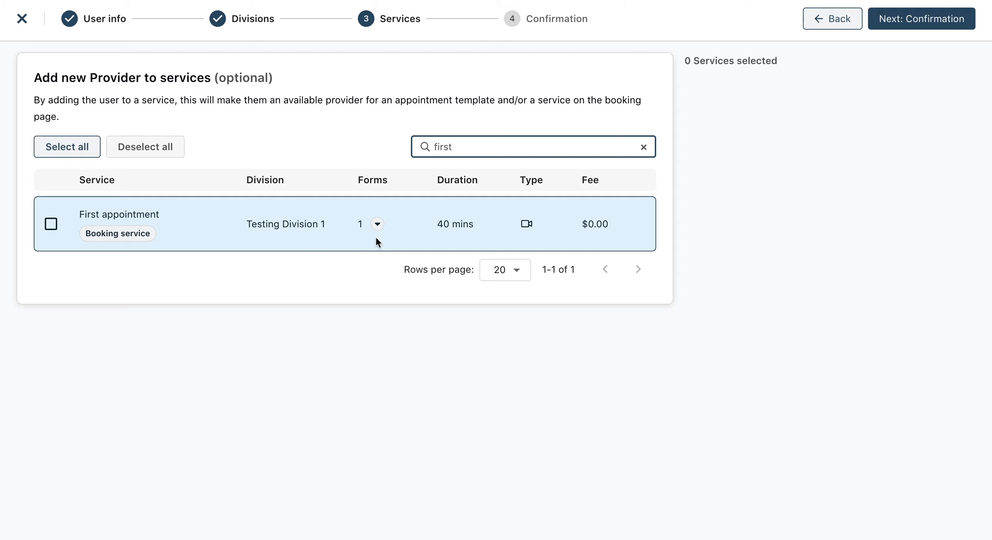
pyautogui.click(377, 224)
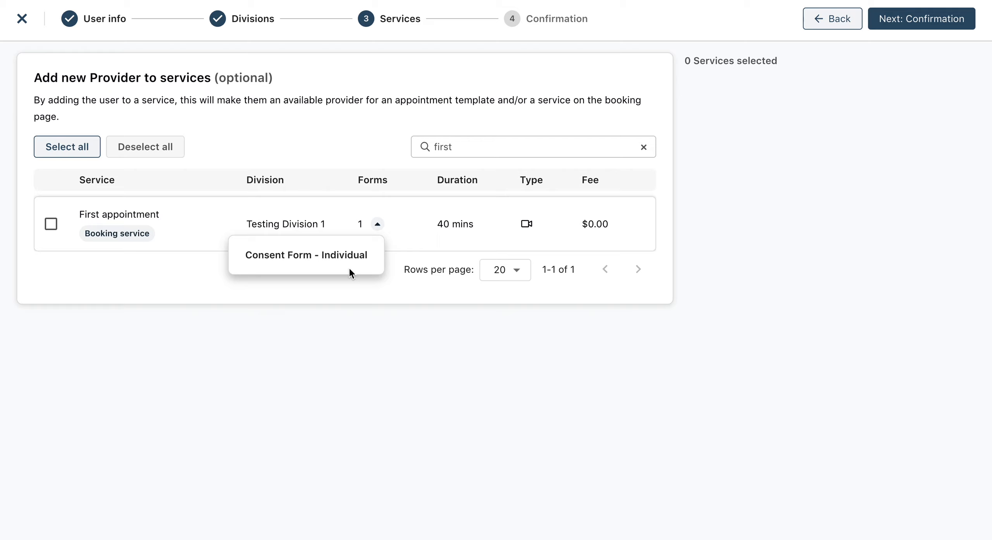
pyautogui.click(394, 247)
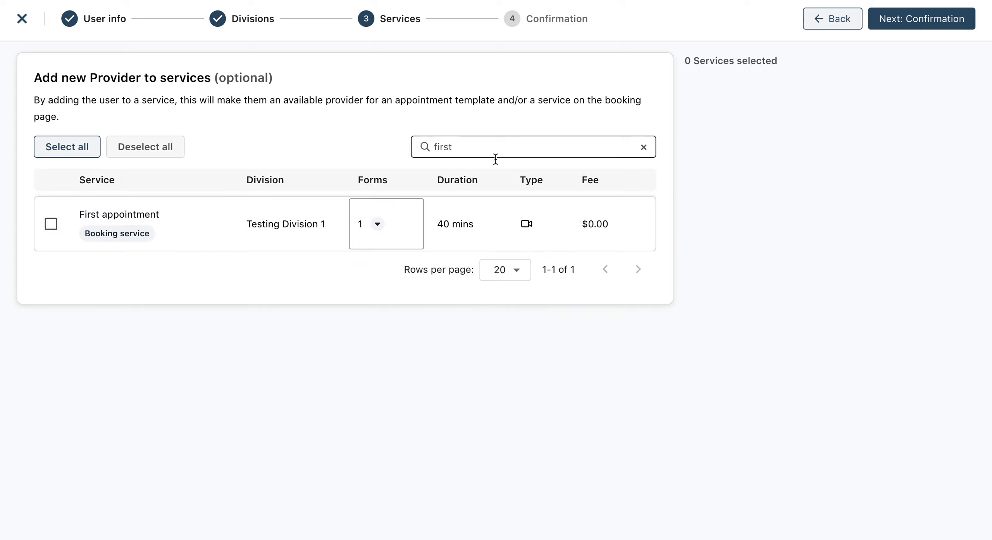
pyautogui.click(649, 143)
pyautogui.click(645, 148)
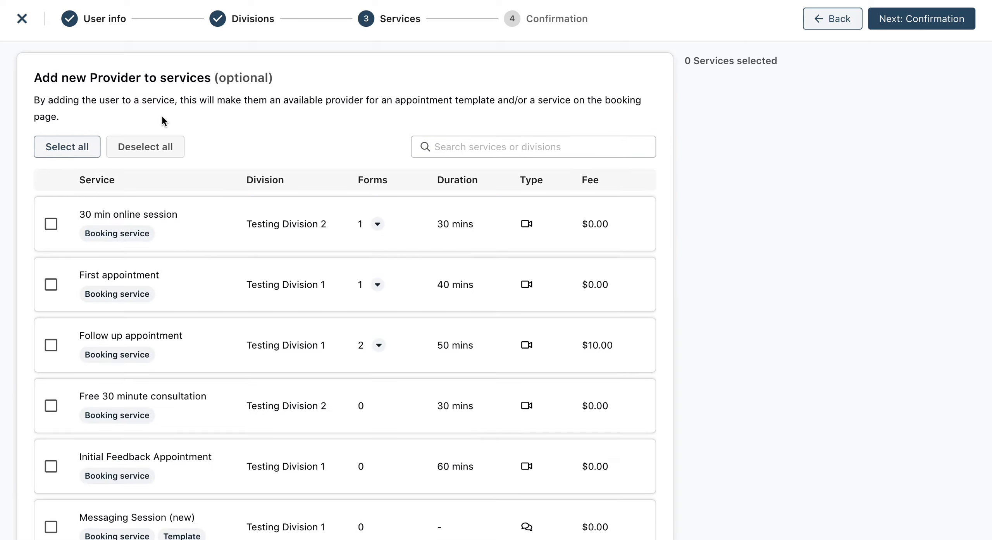
# - Try bulk selecting and deselecting the services, select them all again, and look through the list
pyautogui.click(71, 144)
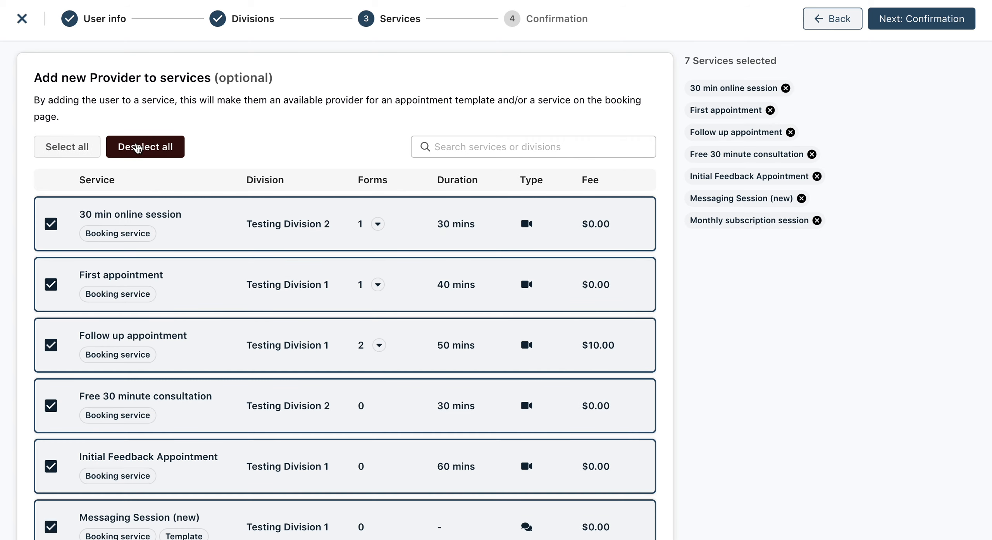
pyautogui.click(136, 144)
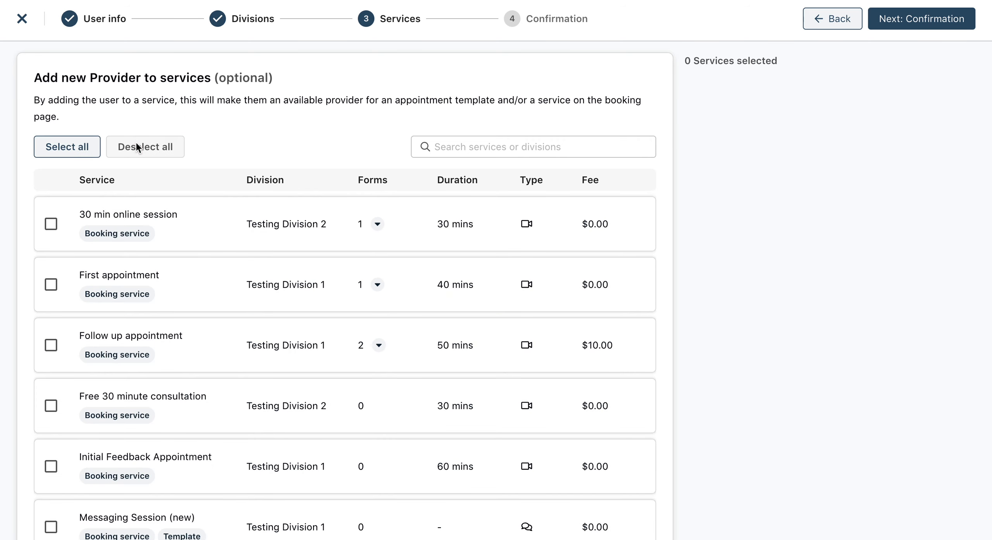
pyautogui.click(67, 147)
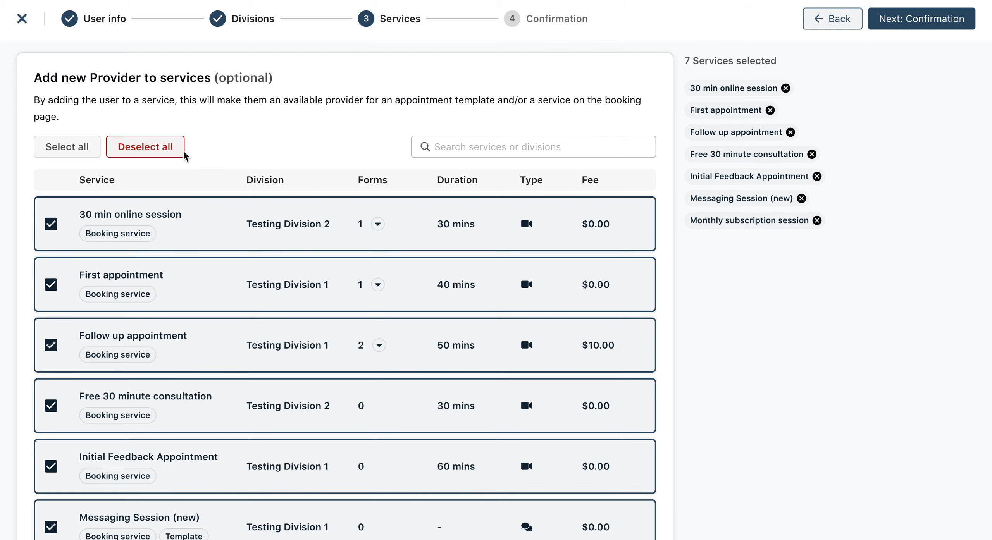
pyautogui.click(126, 154)
pyautogui.scroll(-3, 119, 250)
pyautogui.scroll(2, 119, 252)
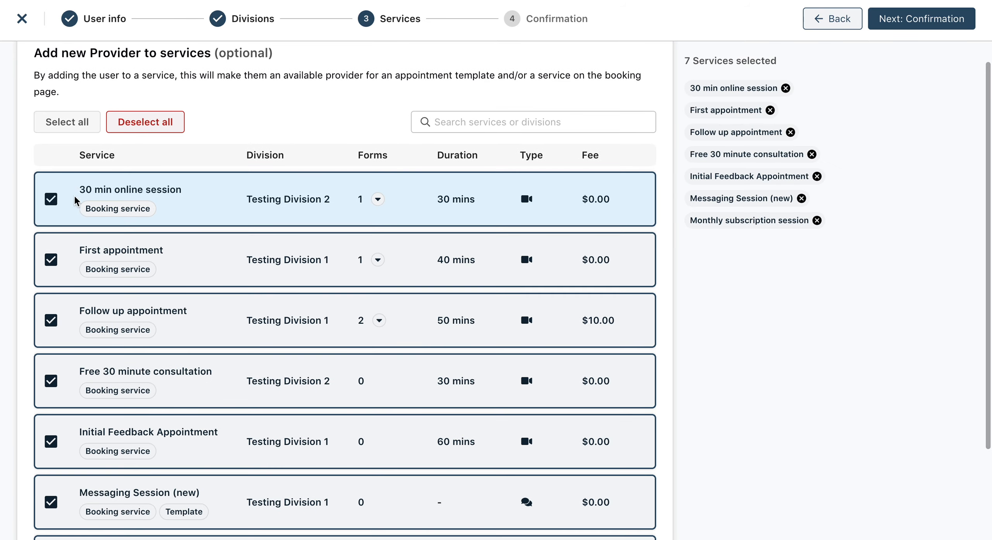
pyautogui.scroll(-3, 307, 332)
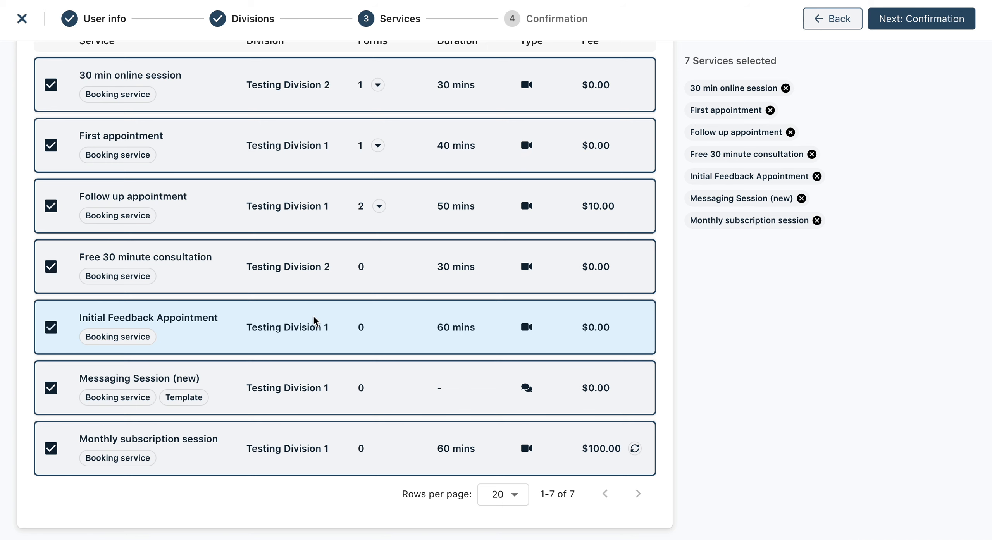
pyautogui.scroll(3, 647, 275)
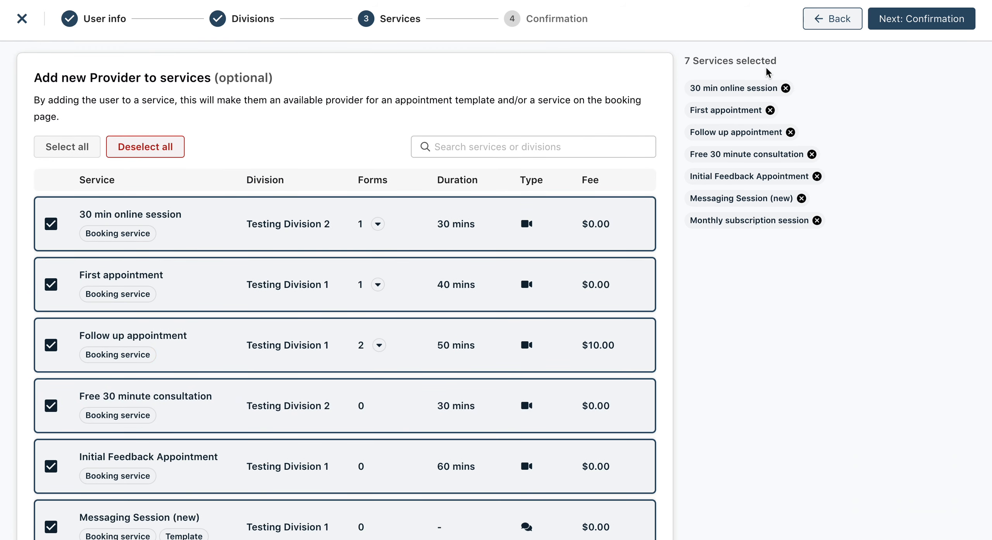
# - Go back and unlock the divisions for editing, add Testing Division 3, and return to the services step
pyautogui.click(842, 28)
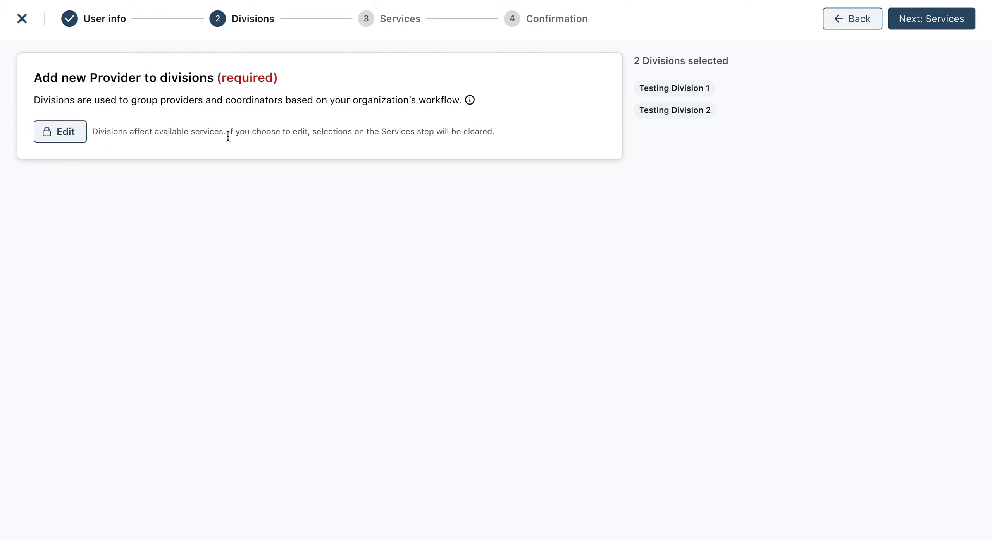
pyautogui.click(73, 136)
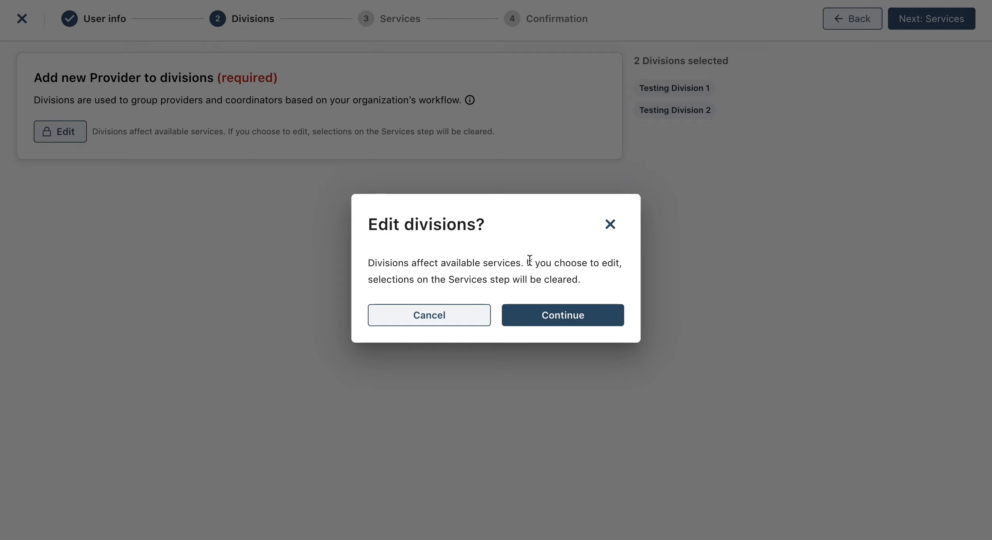
pyautogui.click(565, 313)
pyautogui.click(552, 314)
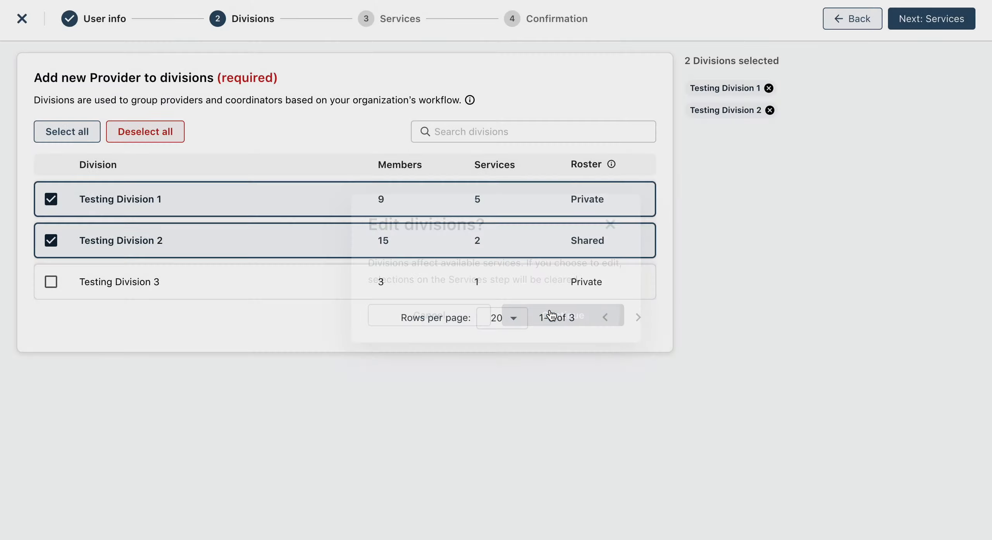
pyautogui.click(182, 282)
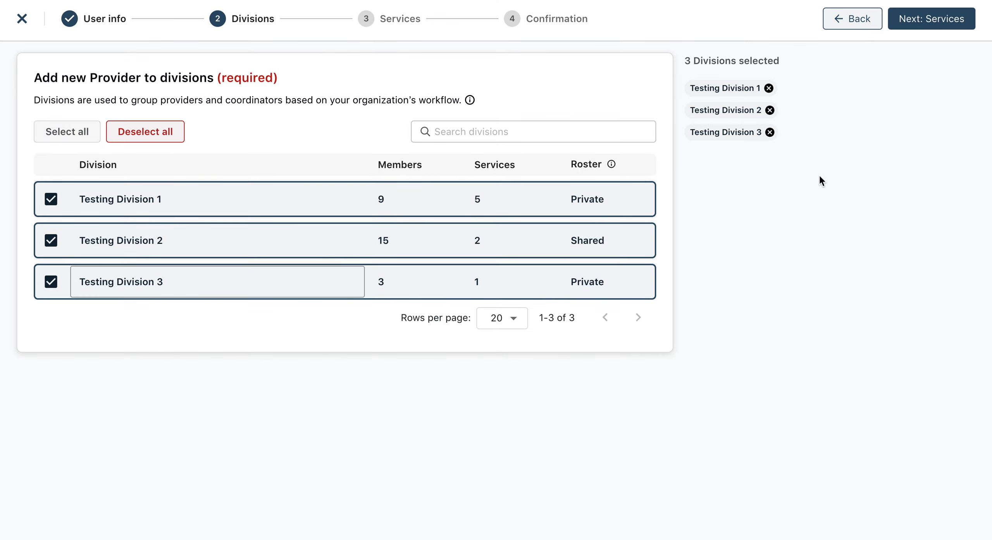
pyautogui.click(903, 23)
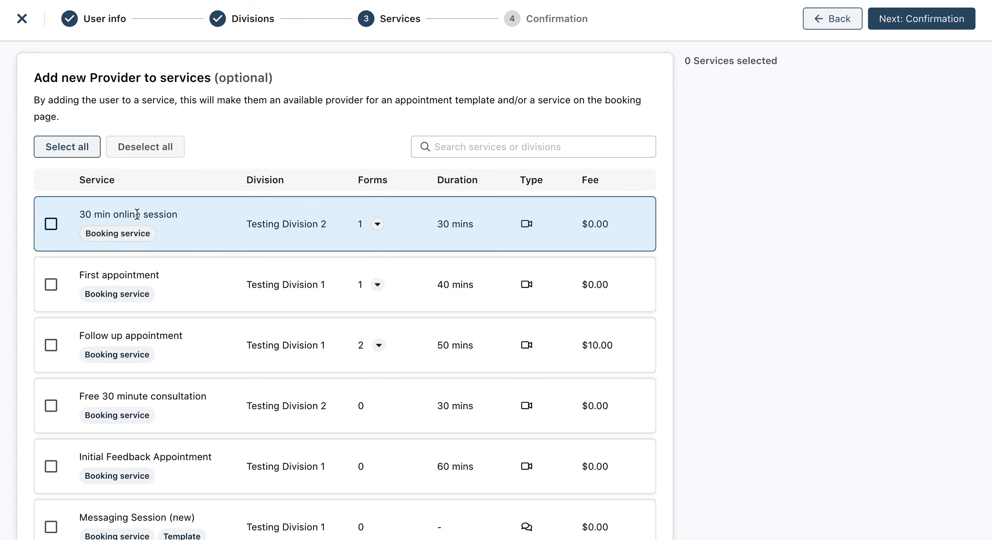
# - Assign the new provider to all available services and continue to the confirmation step
pyautogui.click(51, 225)
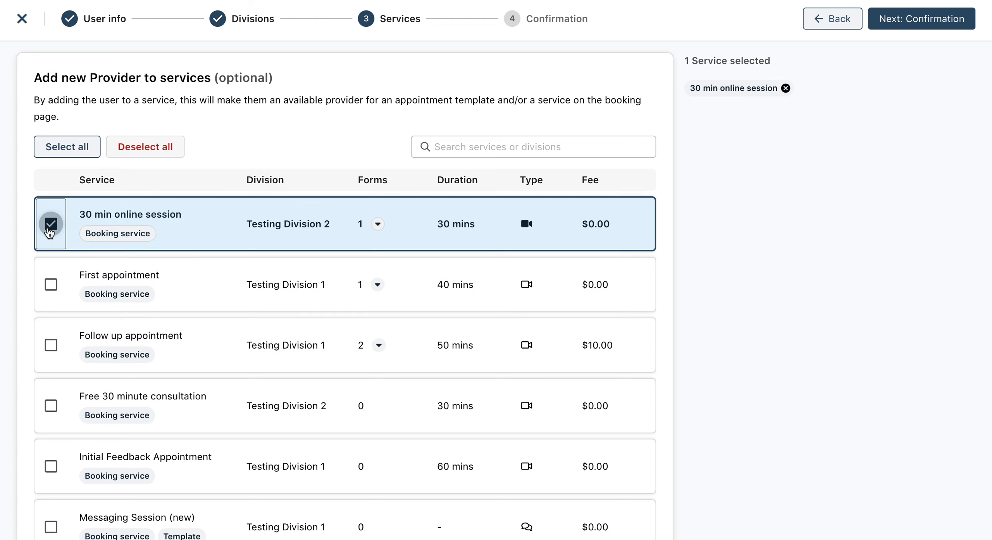
pyautogui.click(51, 285)
pyautogui.click(58, 155)
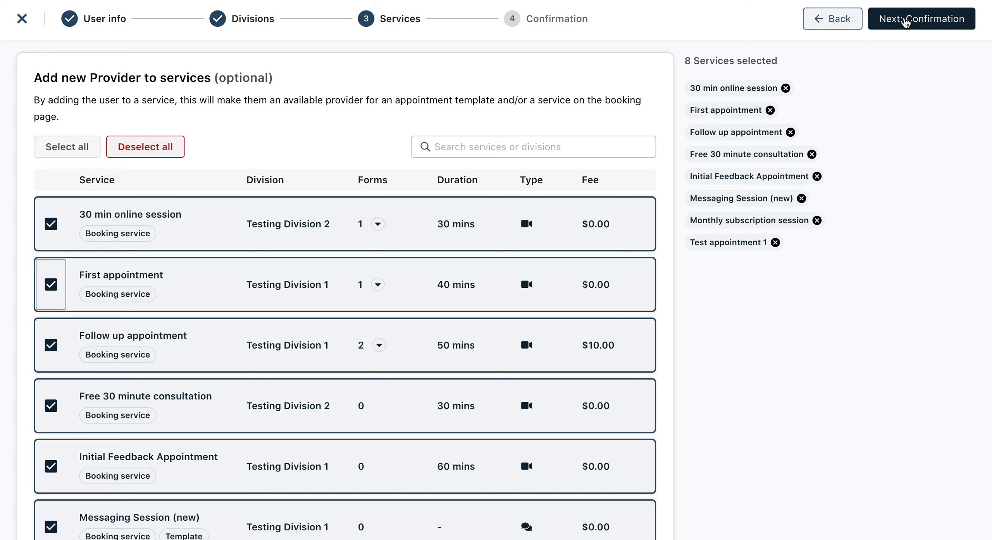
pyautogui.click(905, 20)
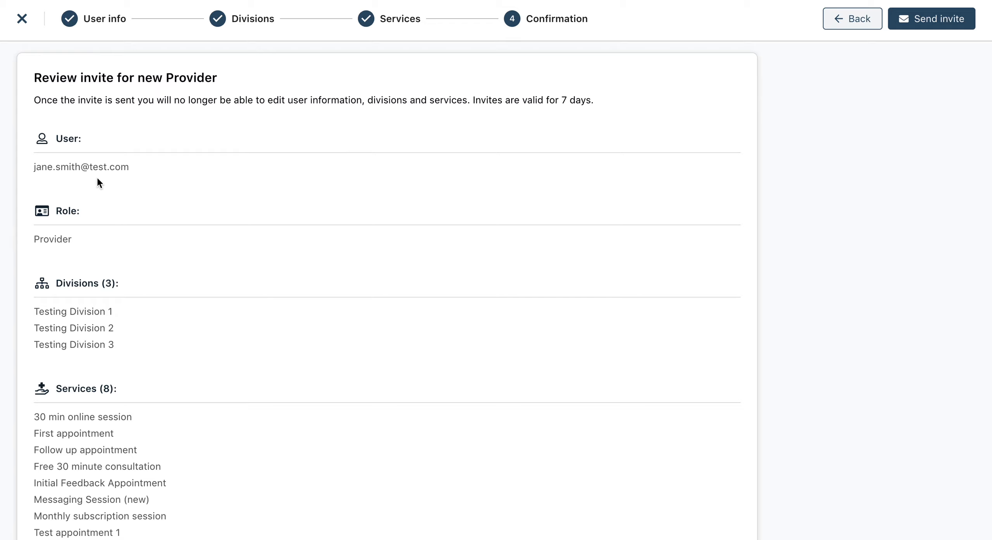
# - Review the invitation's user, role, divisions and services, and send it to the new provider
pyautogui.scroll(-1, 95, 211)
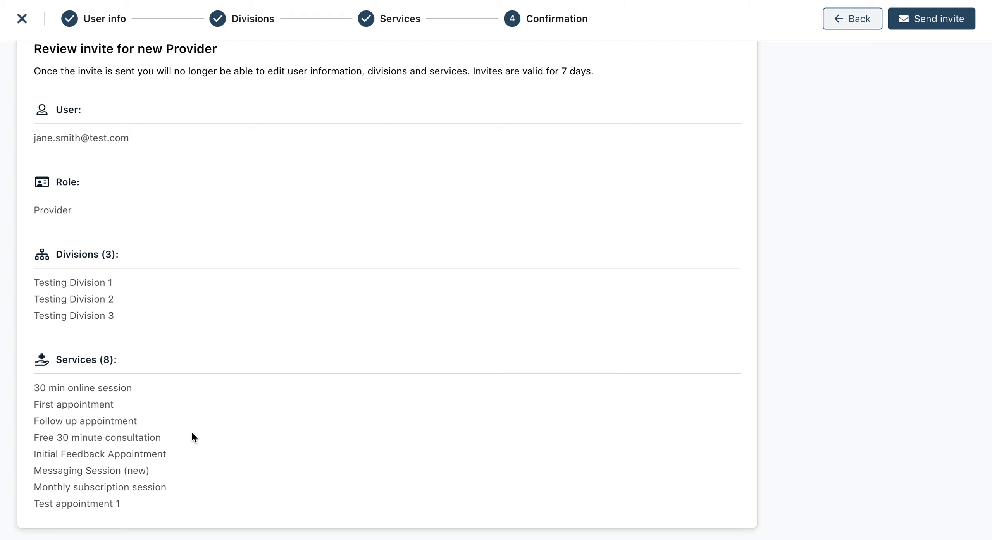
pyautogui.scroll(1, 193, 437)
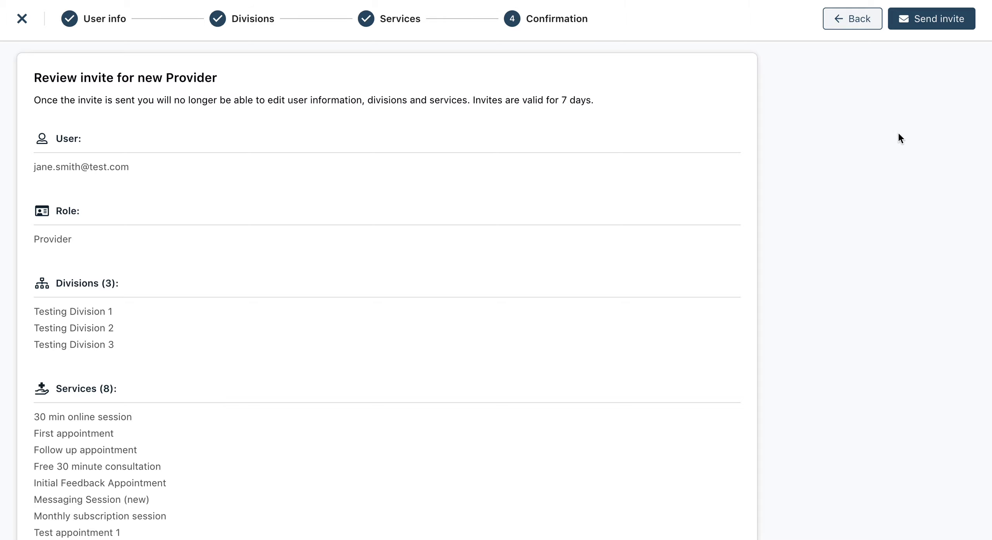
pyautogui.click(928, 22)
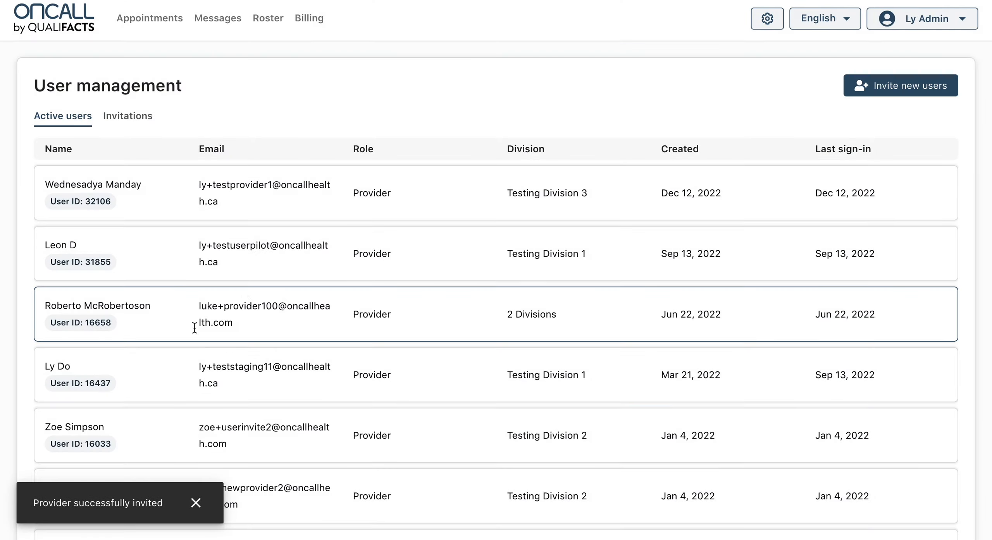